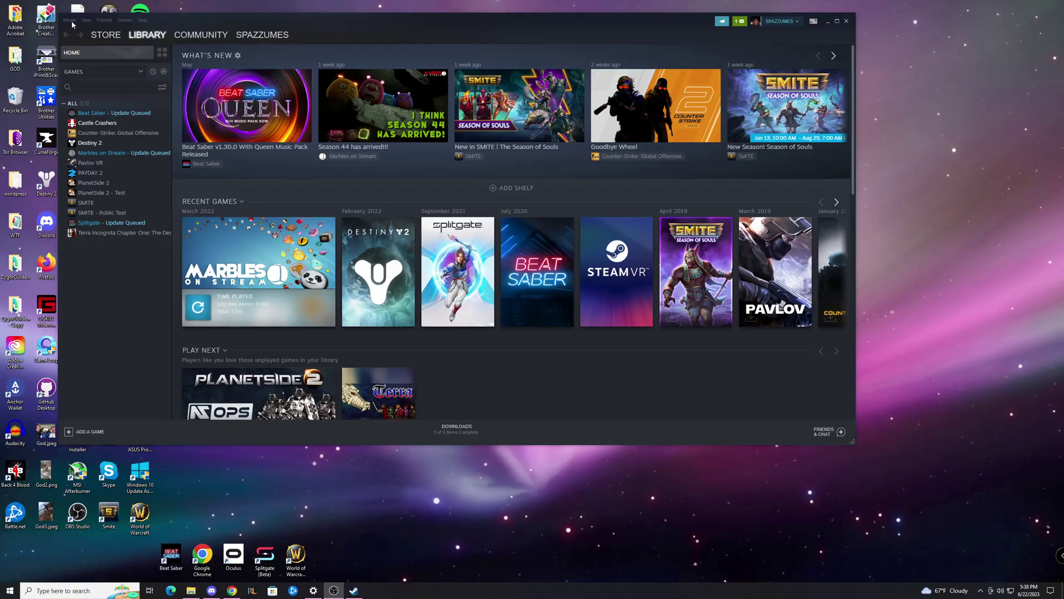
From Settings > Downloads, clear the download cache and confirm, closing the Steam client.
left_click(70, 23)
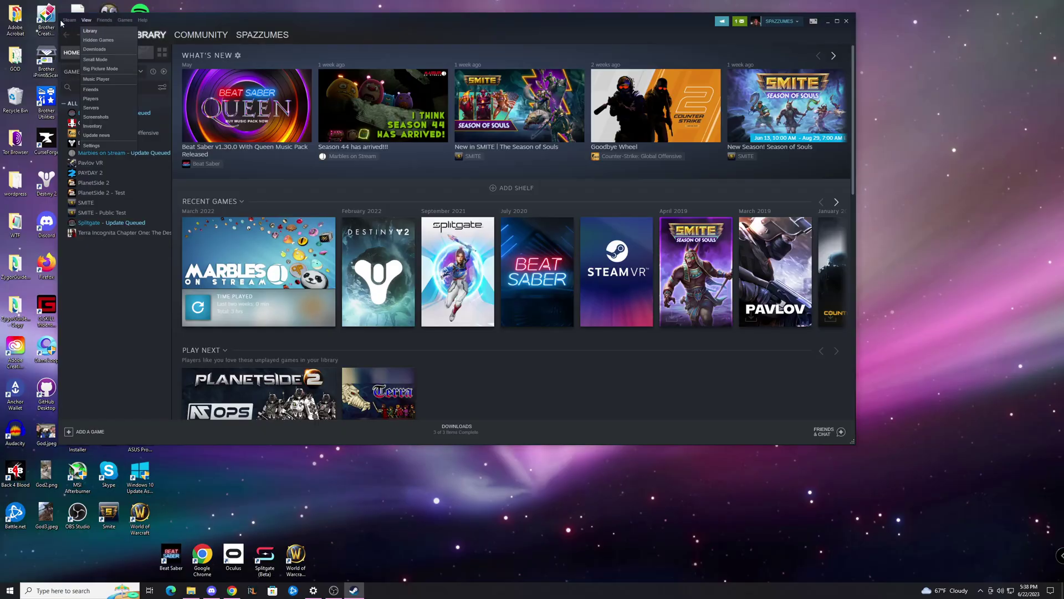
left_click(81, 73)
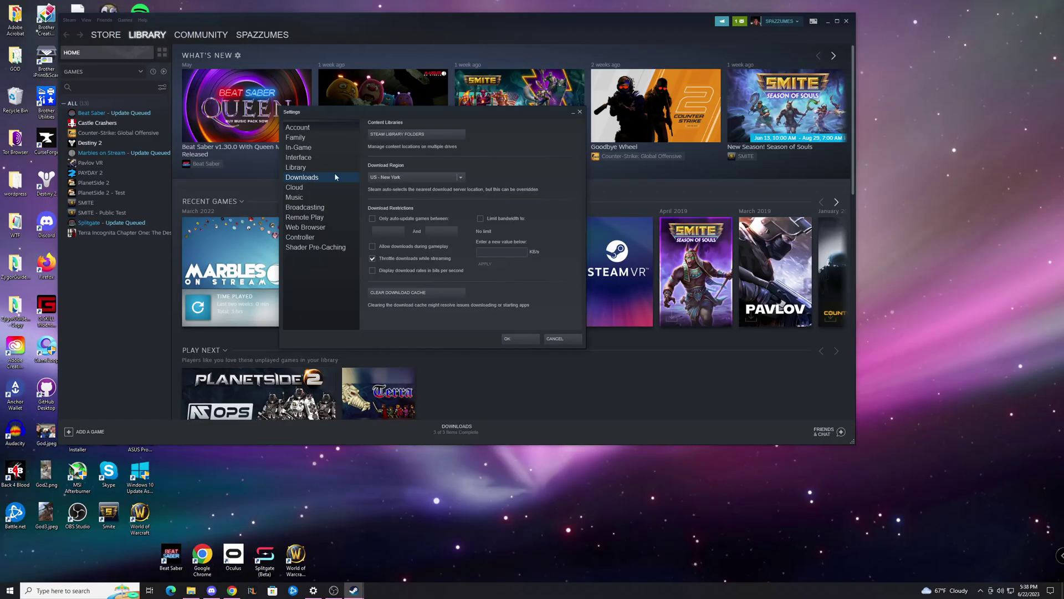
left_click(406, 293)
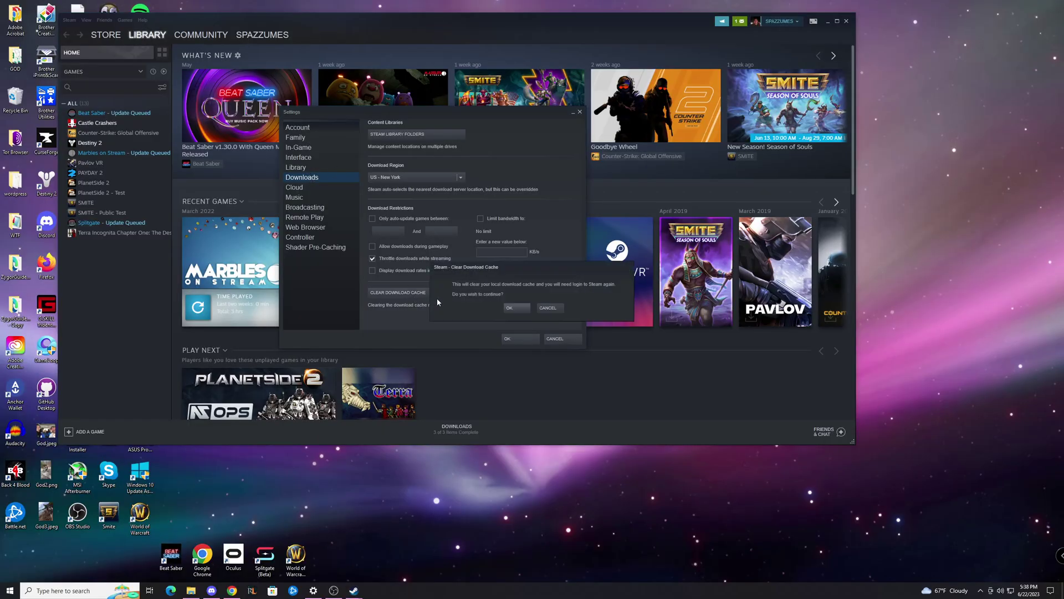
left_click(516, 308)
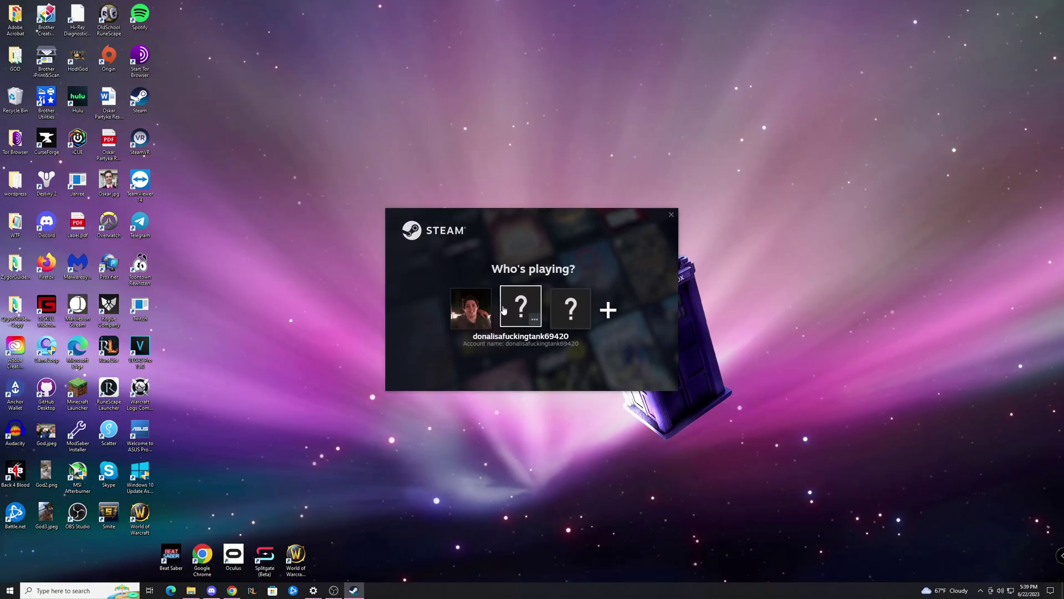
Sign in with the saved account's password and reach the emailed verification code prompt.
left_click(503, 309)
left_click(465, 295)
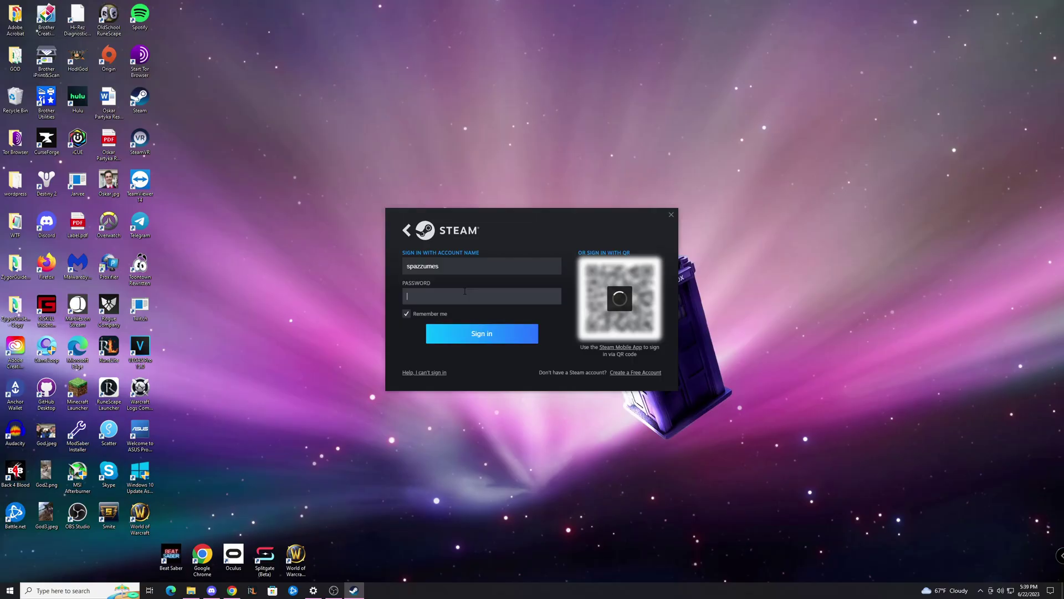
type("•••••")
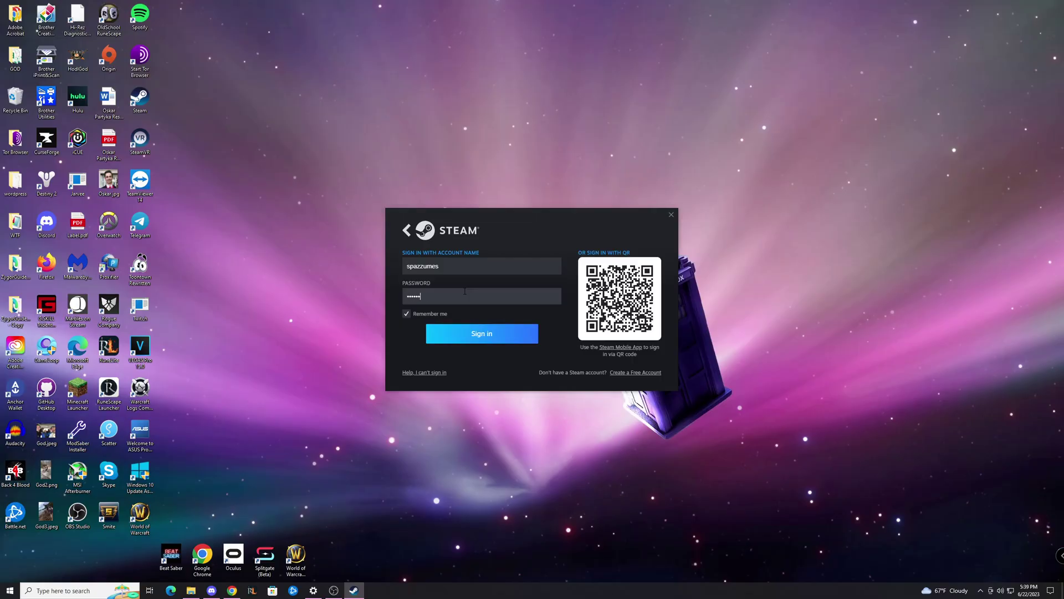
type("••")
key("BackSpace")
key("BackSpace")
key("BackSpace")
key("BackSpace")
key("BackSpace")
type("•••")
type("••••••••")
key("Return")
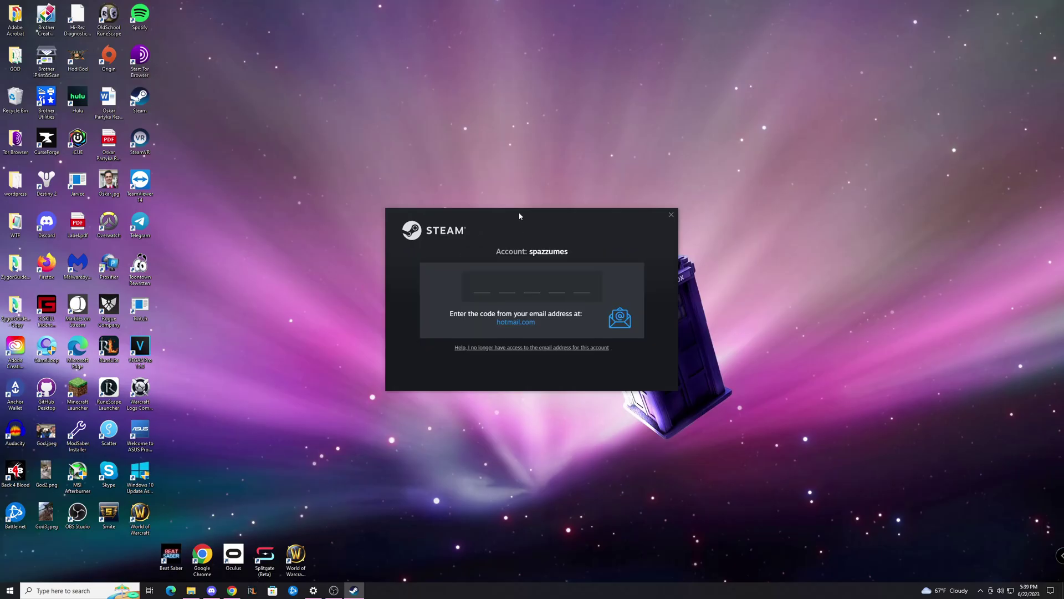
mouse_move(518, 215)
left_mouse_down()
mouse_move(518, 185)
mouse_move(539, 158)
left_mouse_up()
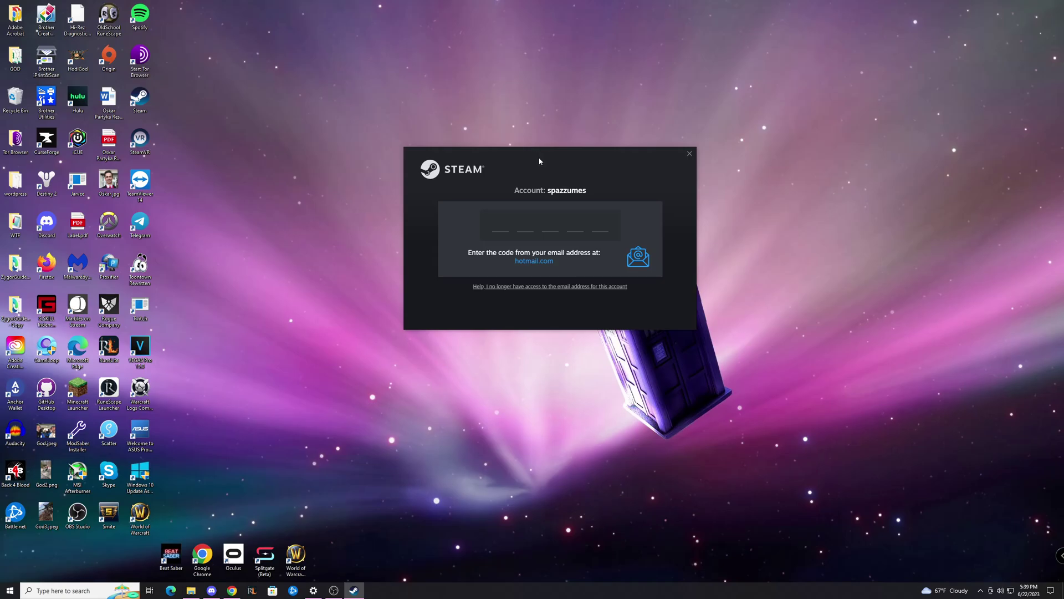